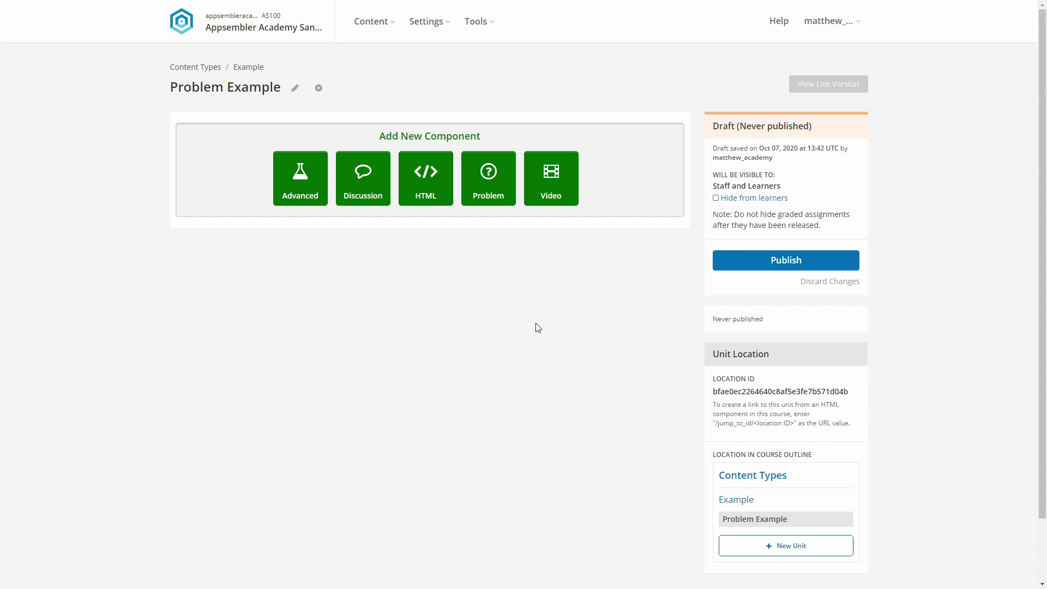
click(489, 201)
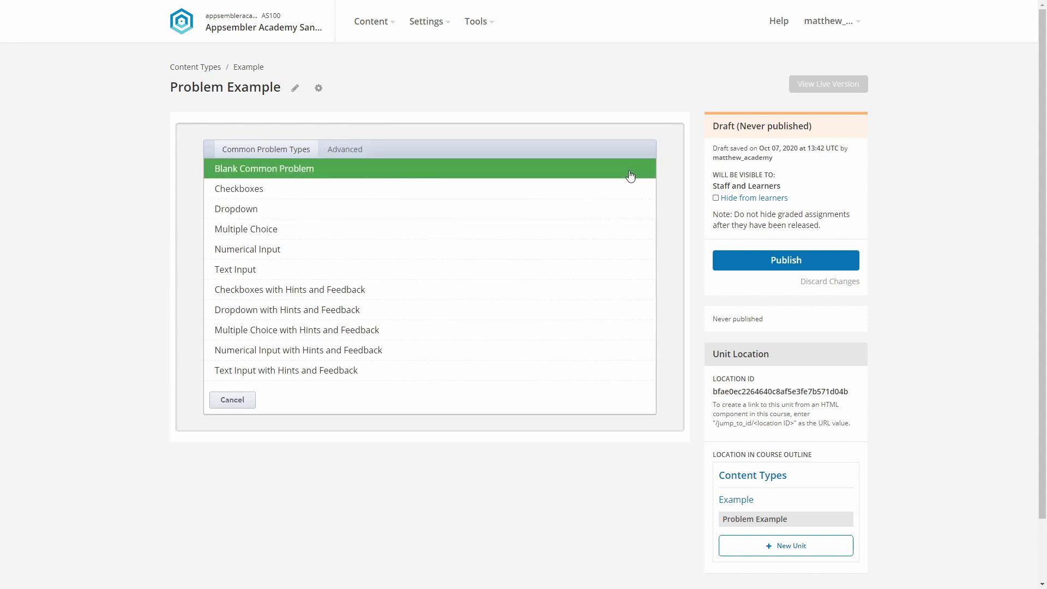
click(366, 154)
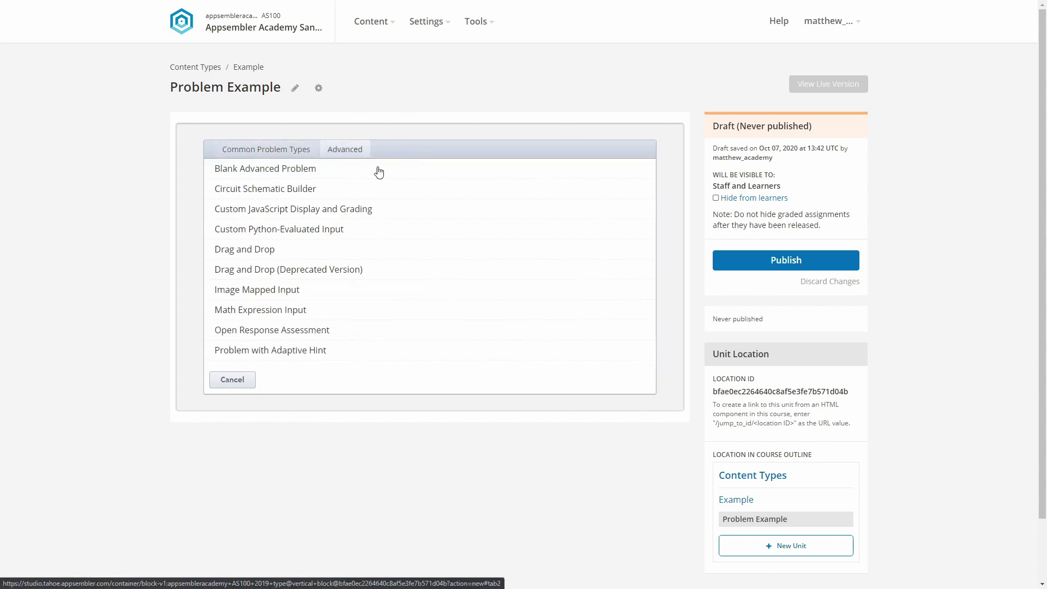
click(292, 157)
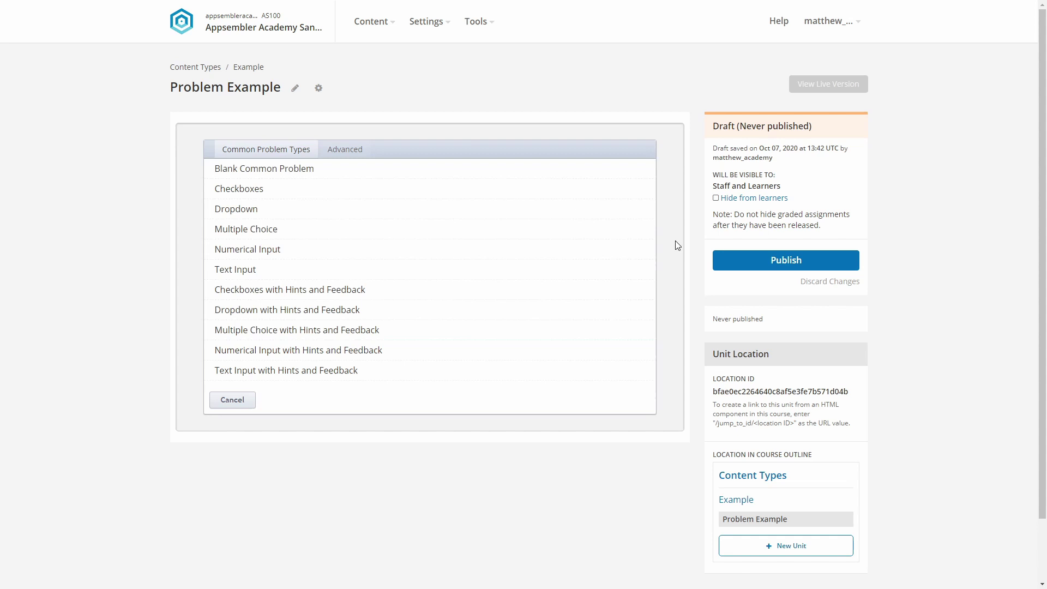
- Add a Blank Common Problem component to the Problem Example unit
click(249, 176)
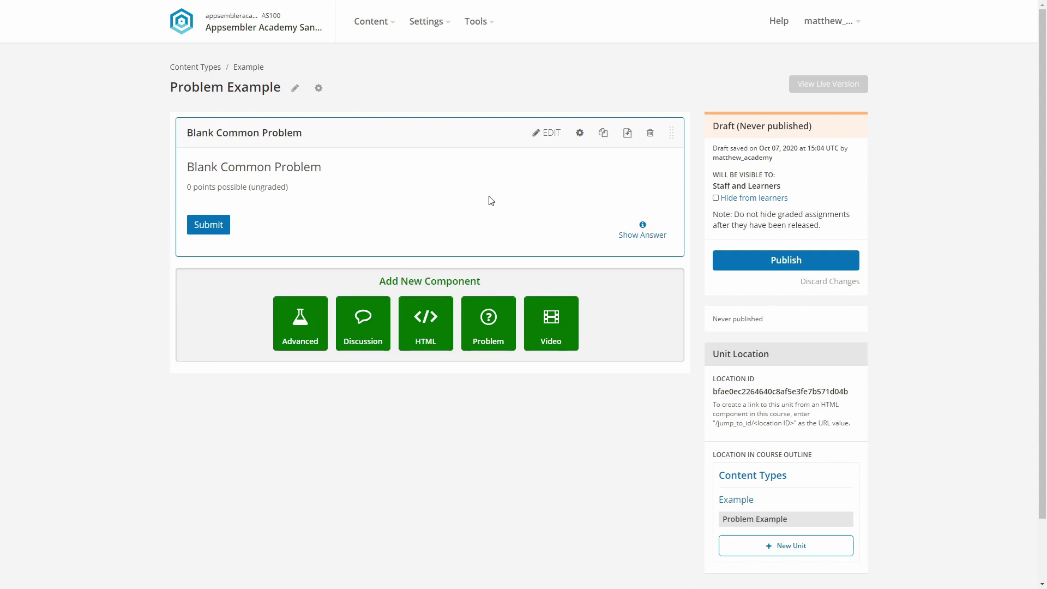
- Open the new problem's editor with the markup cheatsheet shown beside the empty text area
click(546, 136)
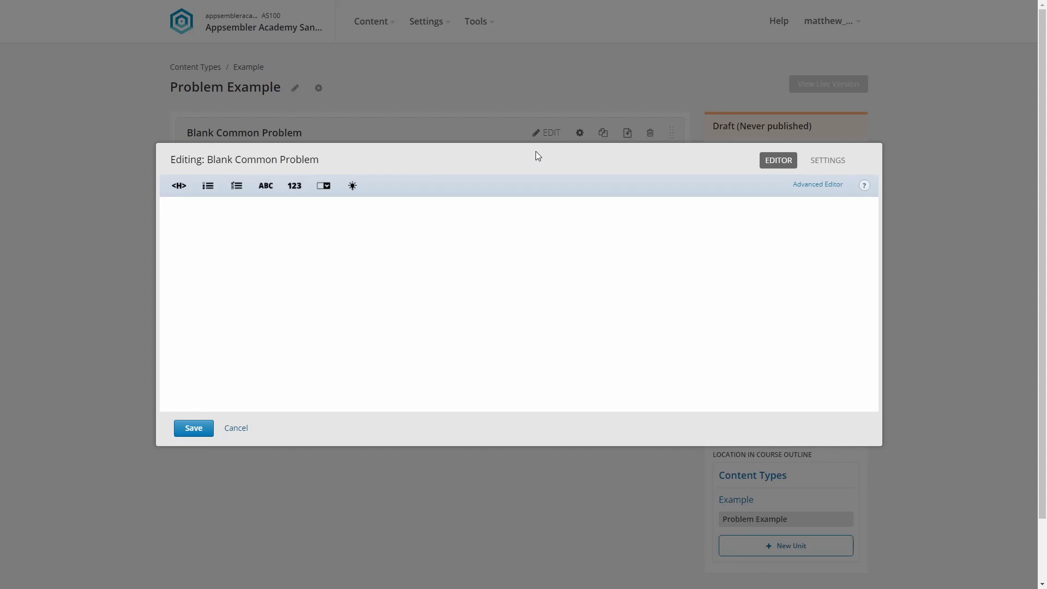
click(865, 187)
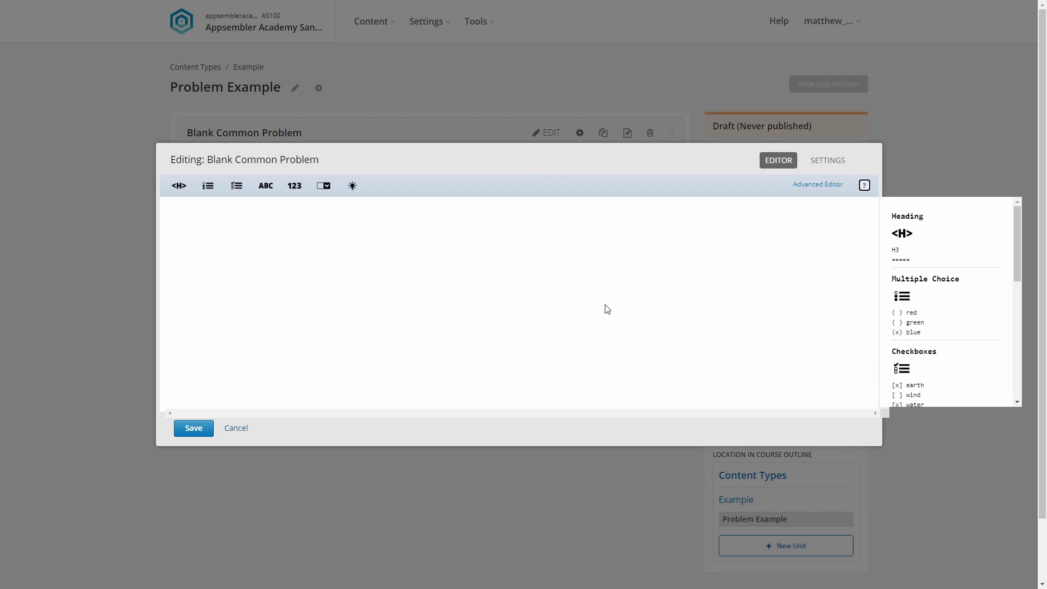
click(544, 216)
- Enter the question 'True or False?' wrapped in >> and << as its label, then start a new line
text(True of)
text( False?)
drag(1017, 229, 1016, 354)
drag(936, 315, 889, 305)
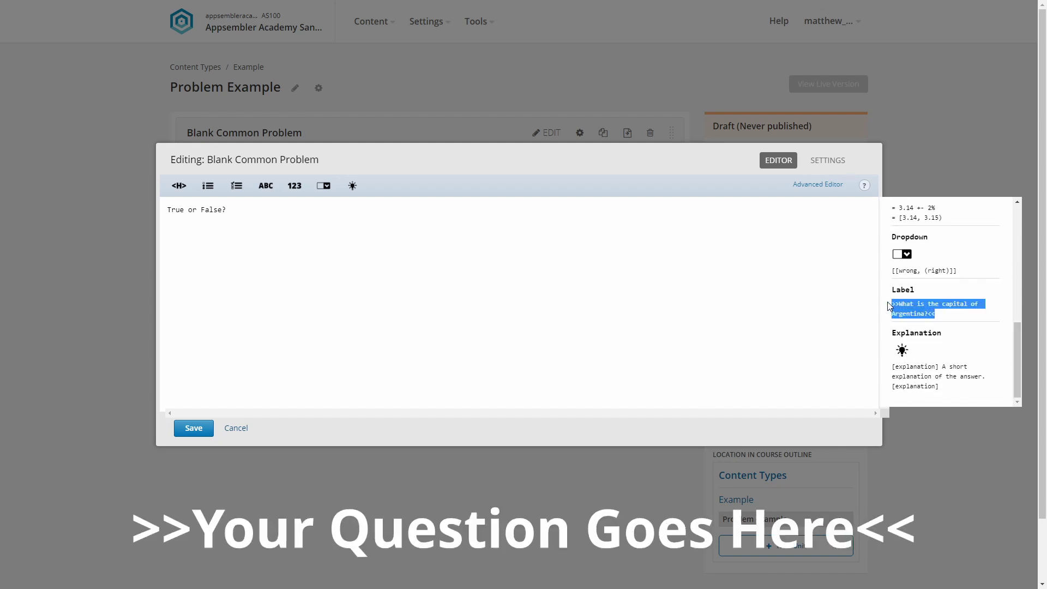
click(354, 210)
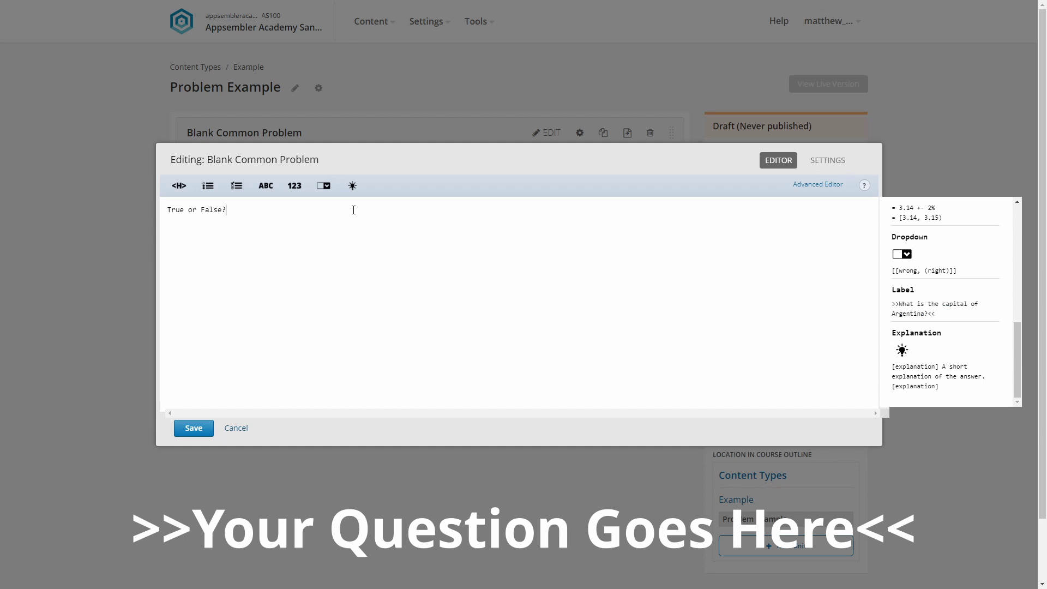
text(<<)
key(Home)
text(>>)
key(Delete)
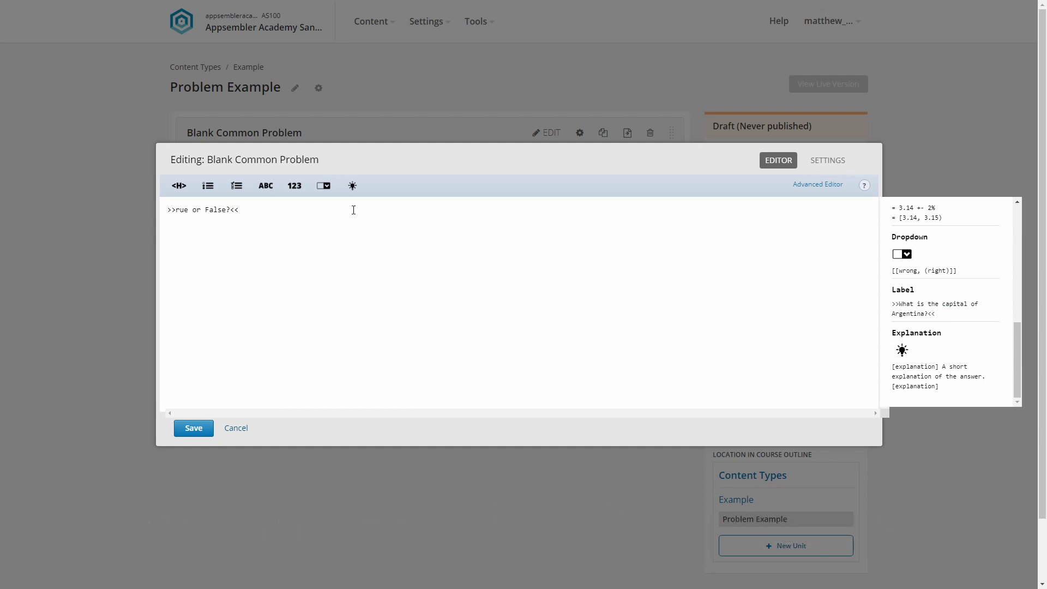
text(T)
key(Return)
drag(1016, 342, 1023, 313)
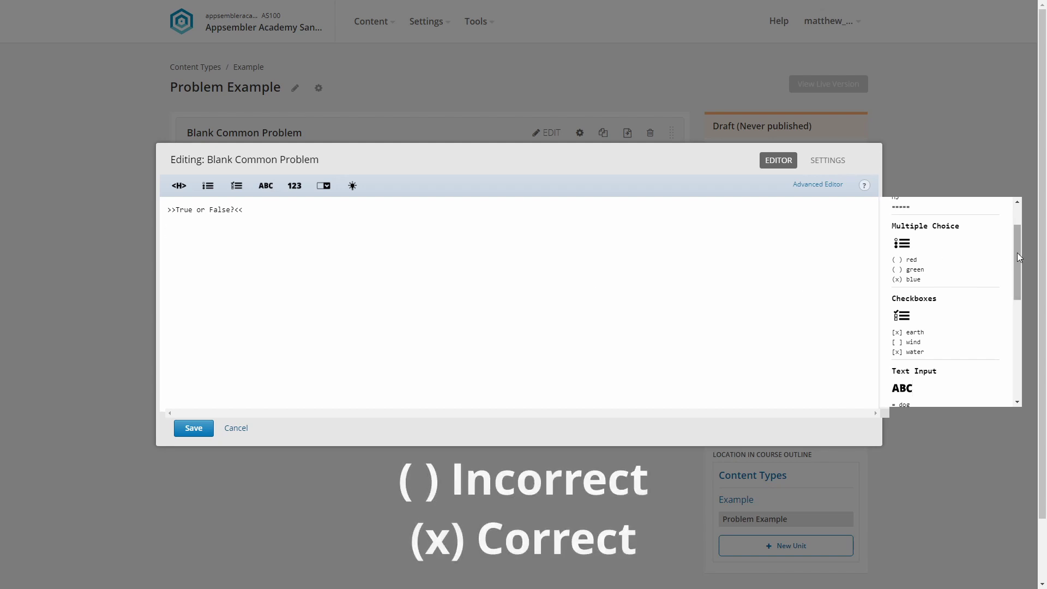
drag(1017, 252, 1018, 243)
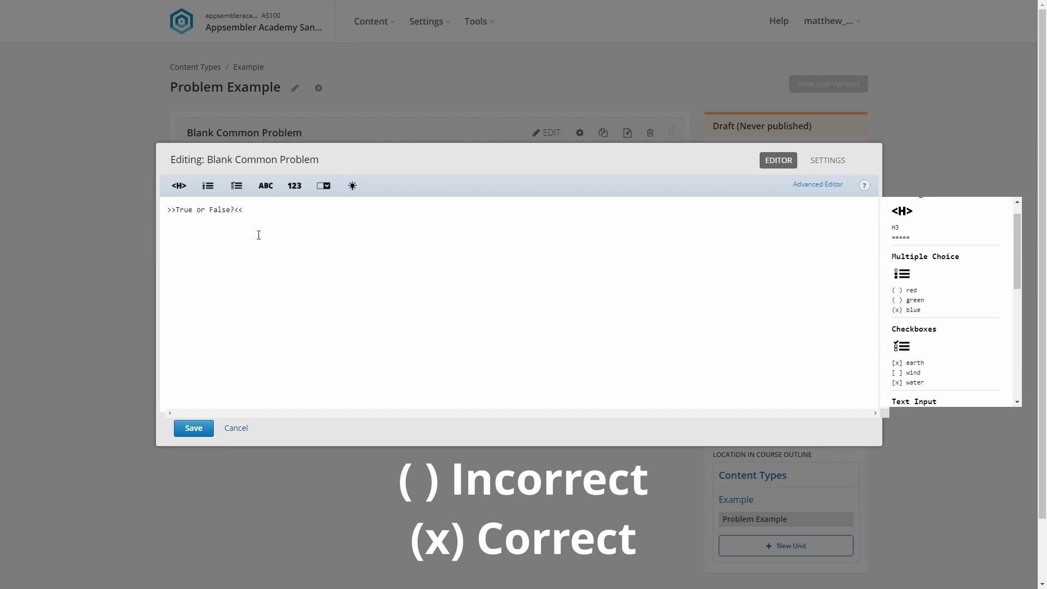
- Insert a multiple-choice template and edit it to '(x) True' and '( ) False'
click(225, 230)
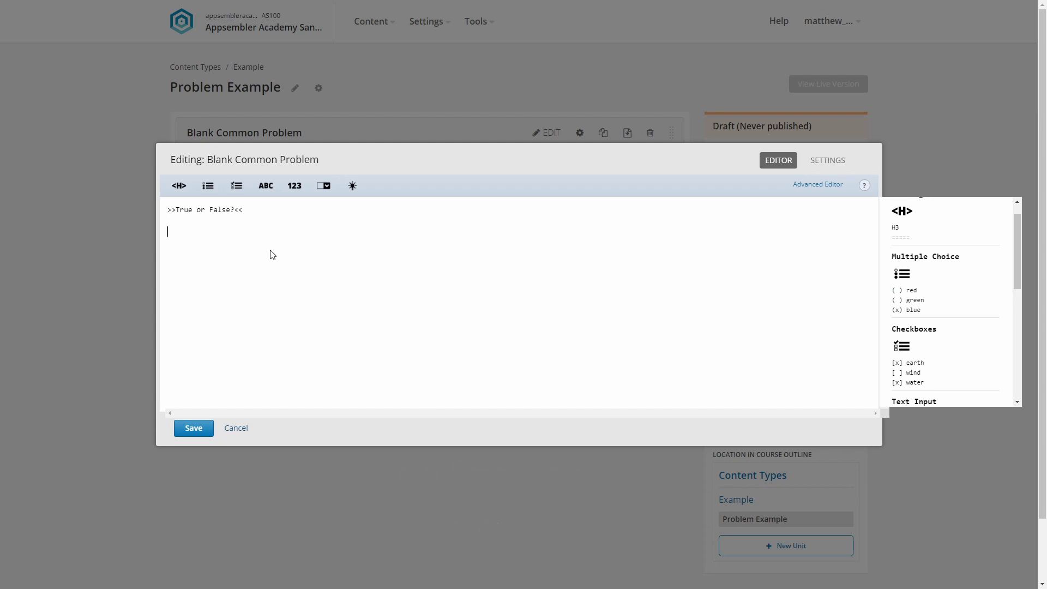
click(208, 186)
drag(239, 243, 164, 243)
key(BackSpace)
key(BackSpace)
double_click(175, 232)
text(x)
double_click(202, 232)
text(True)
double_click(186, 242)
text(False)
double_click(175, 242)
- Add a third choice '(x) Both', marked as correct
key(Return)
text(( ) Both)
double_click(176, 255)
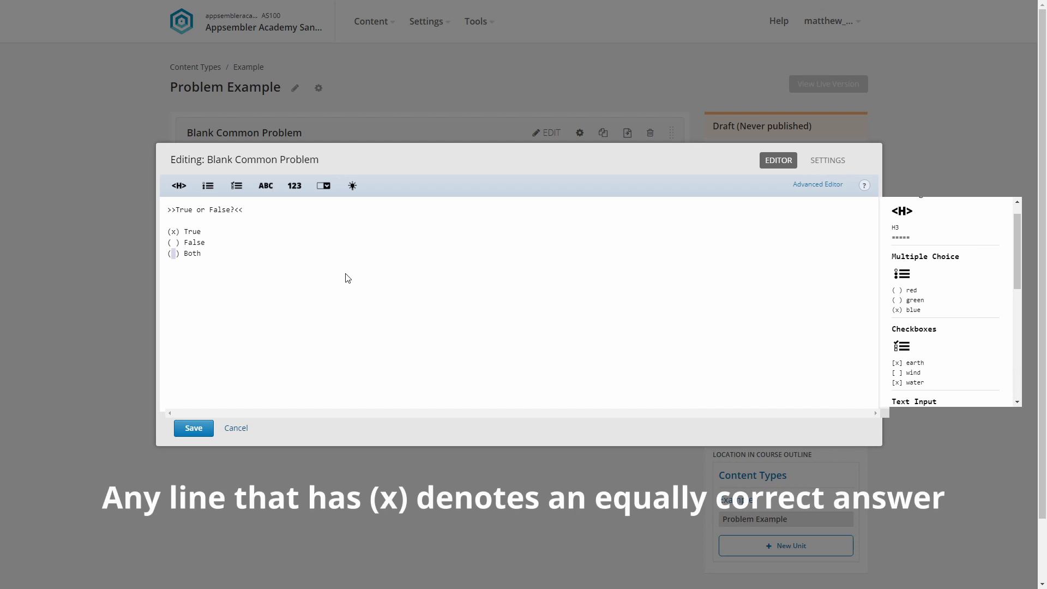
text(x)
click(280, 252)
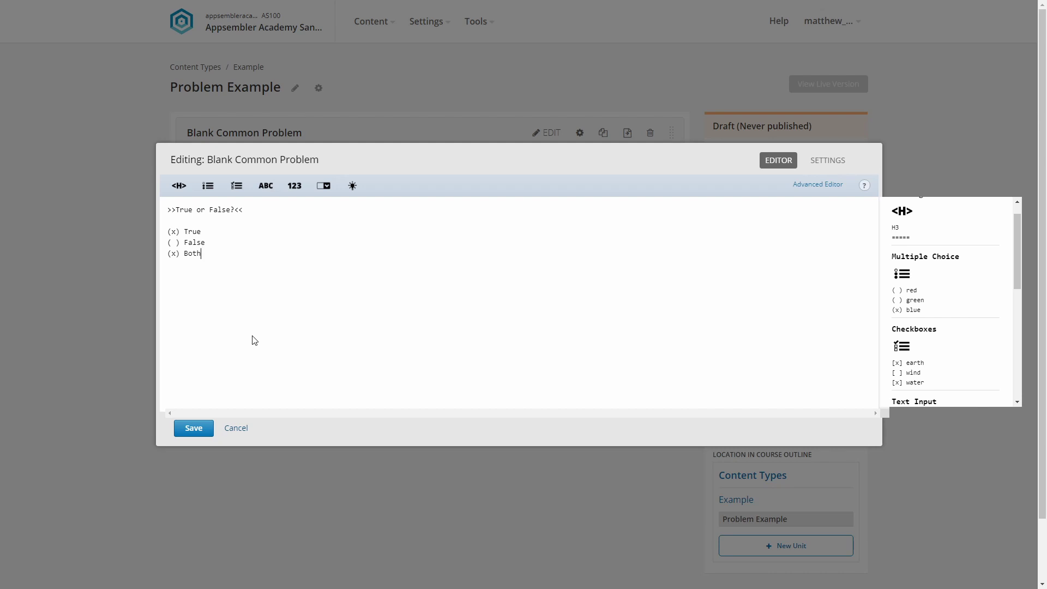
key(Return)
key(Return)
- Insert an explanation block reading 'Because I said so.' below the answer choices
drag(1018, 266, 970, 394)
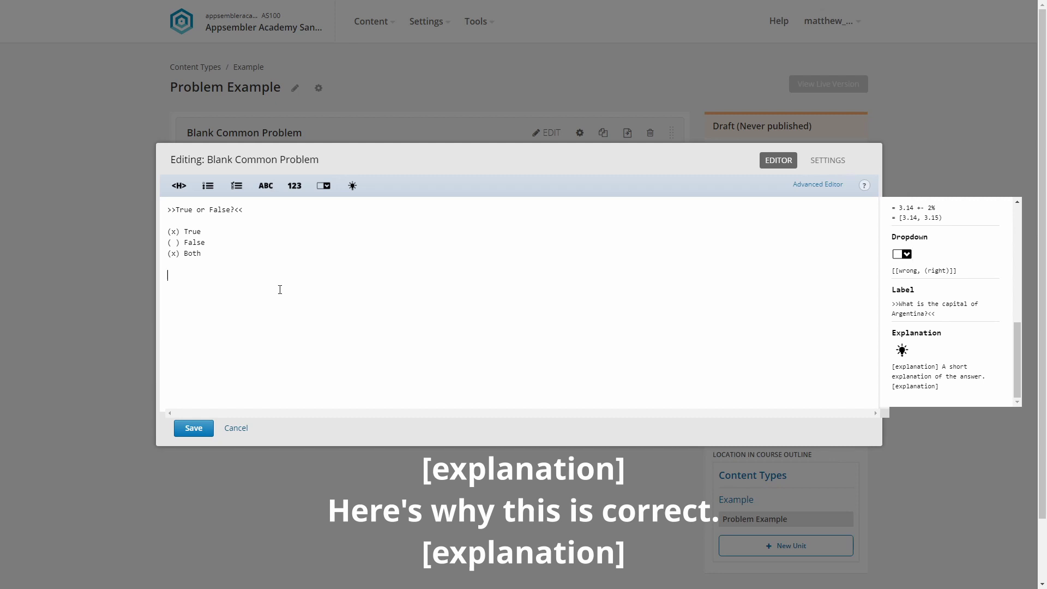
click(352, 185)
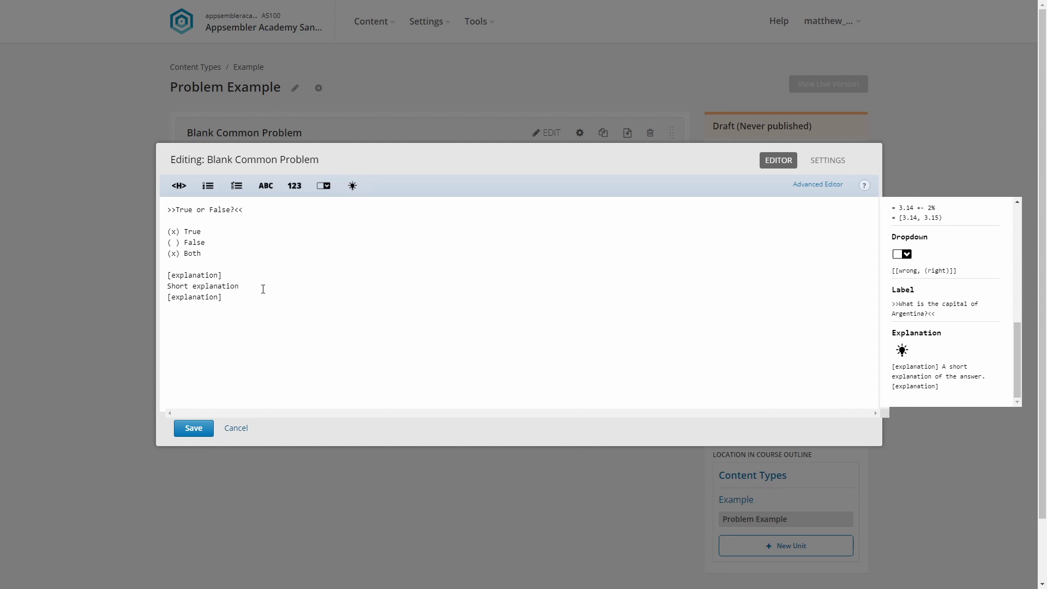
drag(262, 289, 147, 287)
text(Because I said so.)
- Rename the problem's display name to 'Question 1' in the settings
click(832, 164)
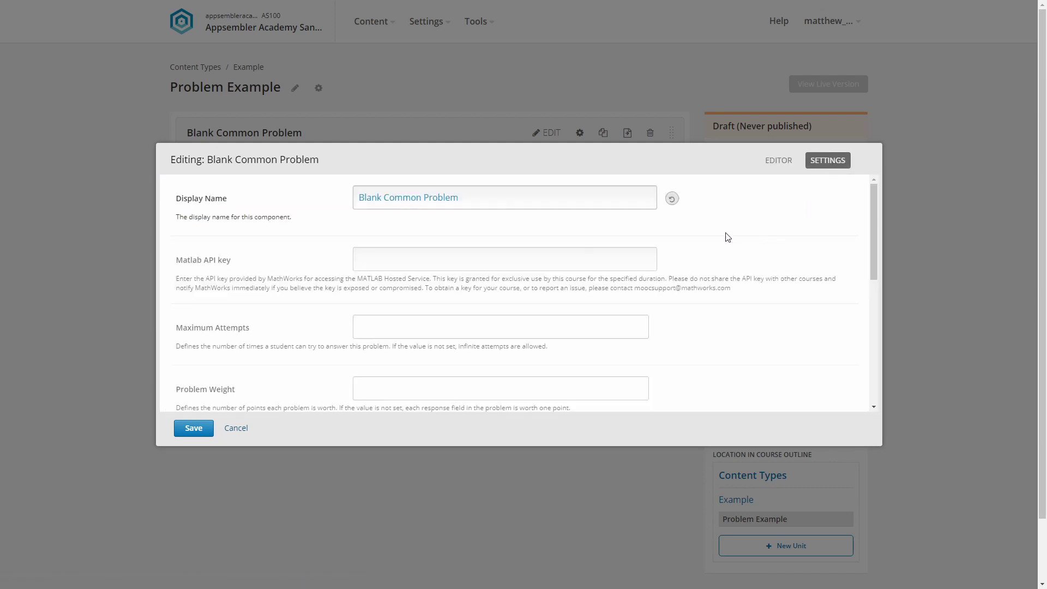
drag(472, 198, 354, 195)
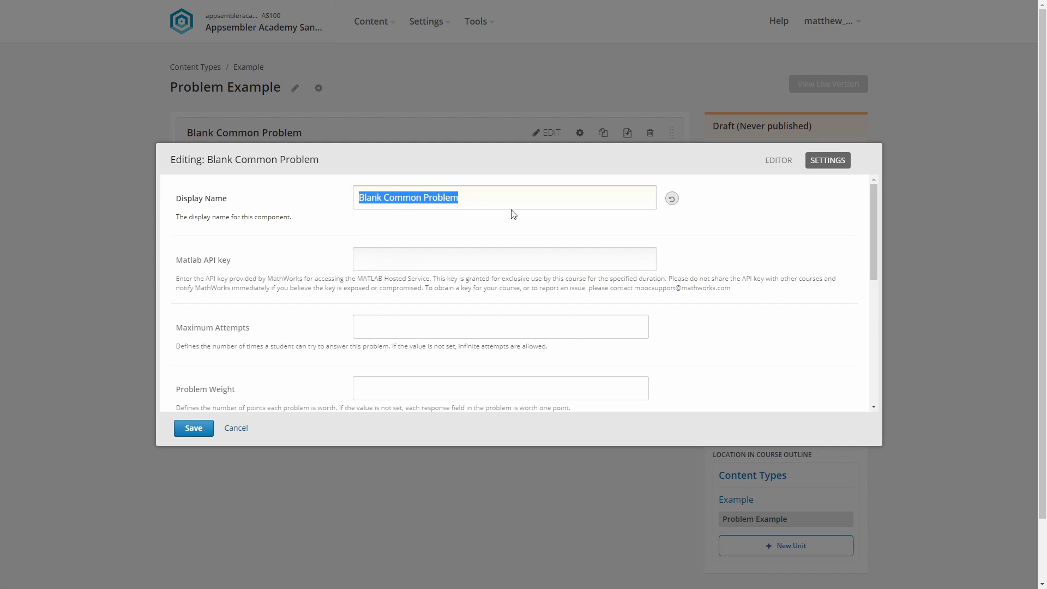
key(BackSpace)
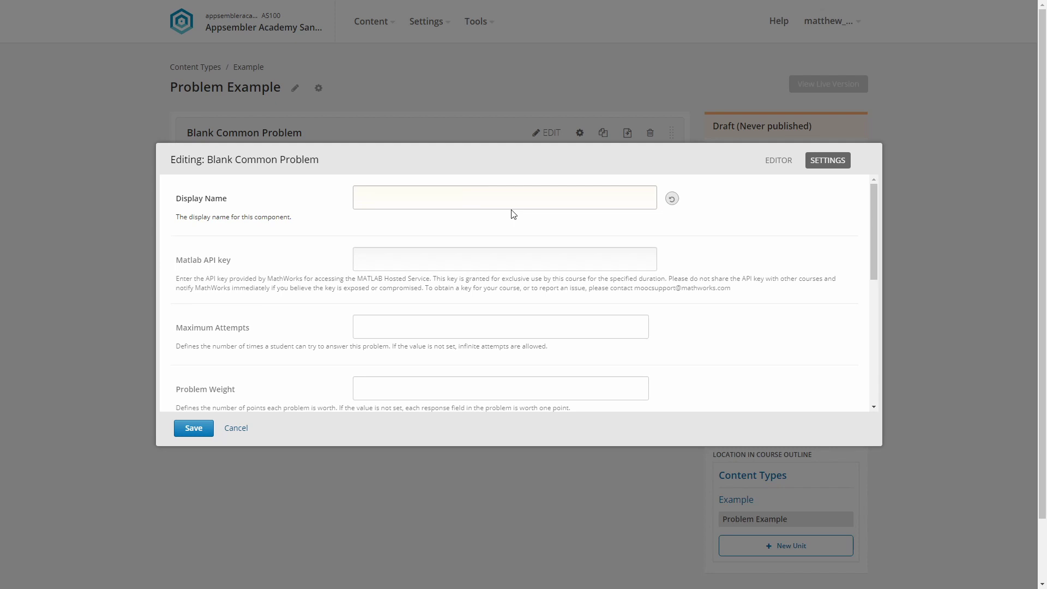
text(Whatever)
key(ctrl+a)
key(BackSpace)
text(Question 1)
- Set Maximum Attempts to 2
scroll(731, 231, down, 2)
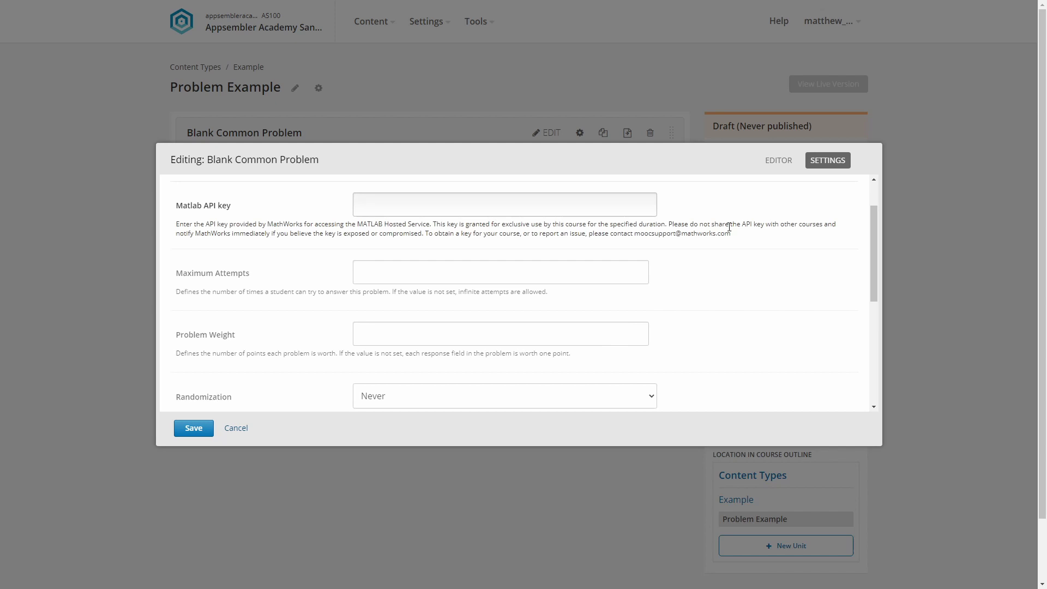
scroll(709, 235, down, 3)
scroll(711, 238, up, 5)
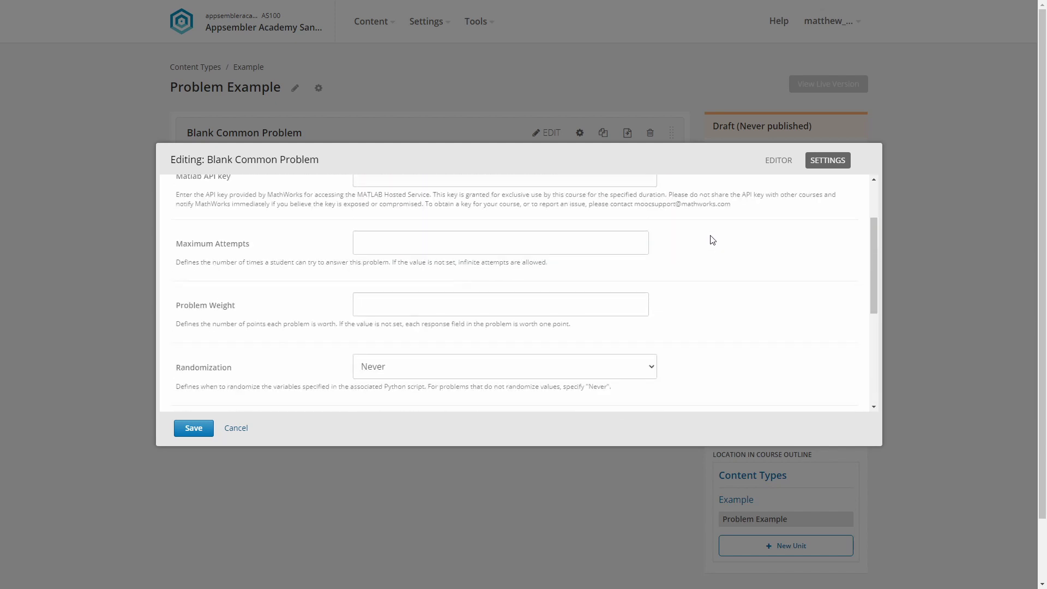
scroll(259, 321, down, 1)
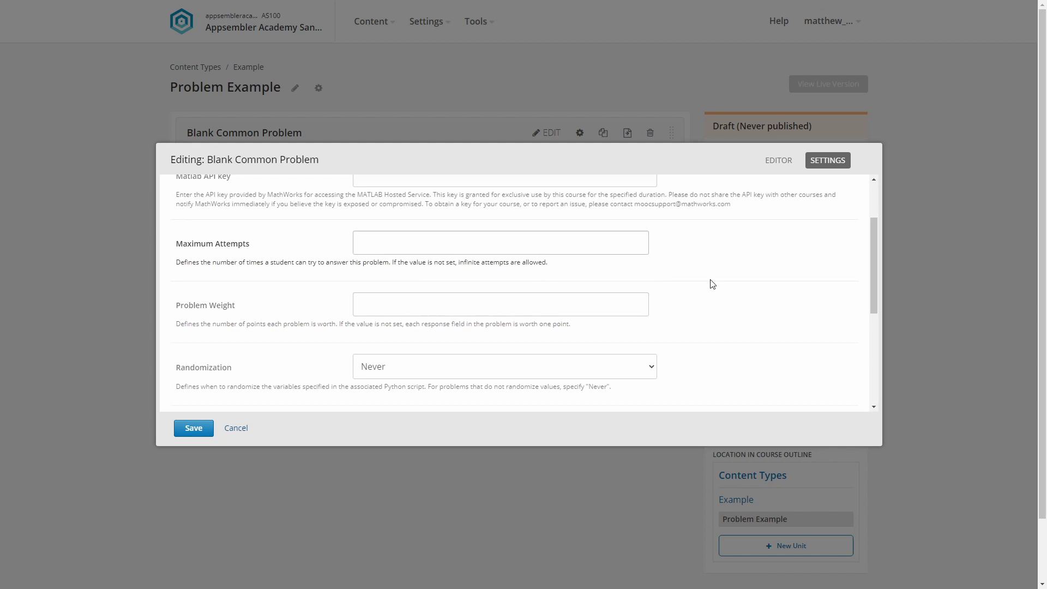
click(595, 244)
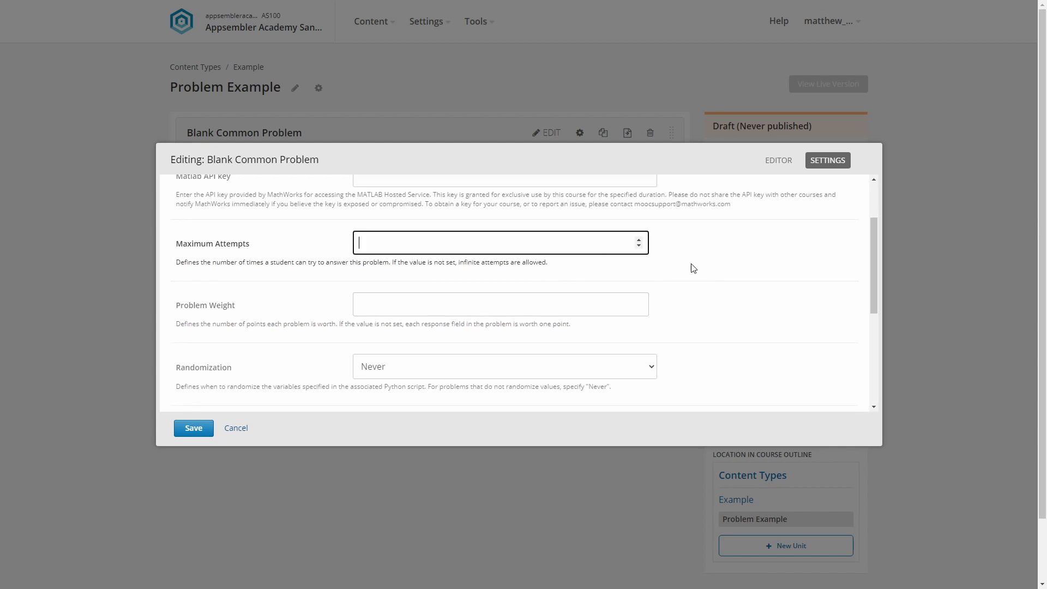
text(2)
click(703, 271)
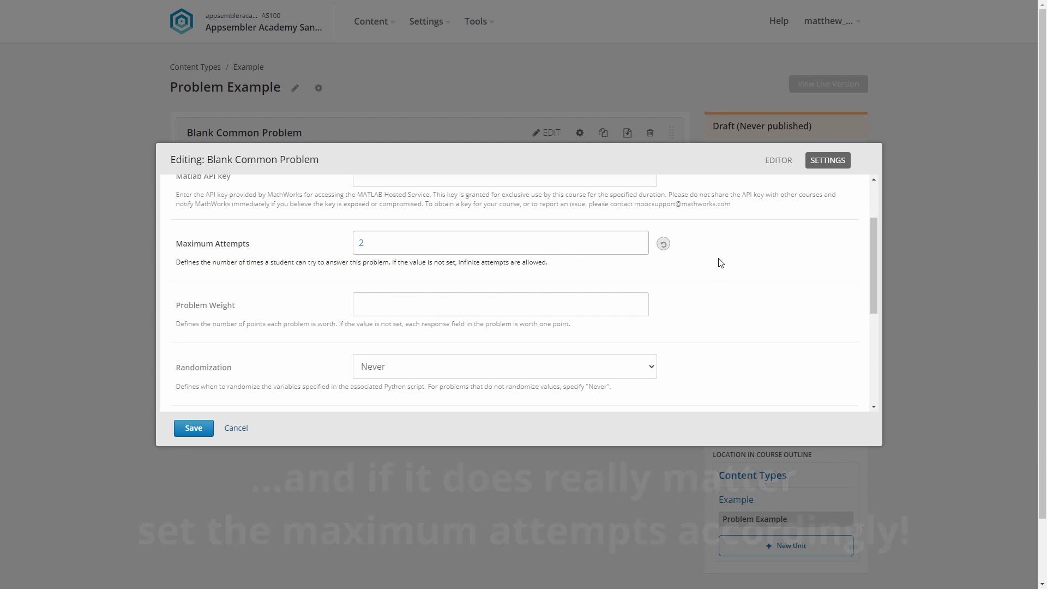
- Try 572 and then 1 in Problem Weight, finally leaving the field blank
middle_click(719, 265)
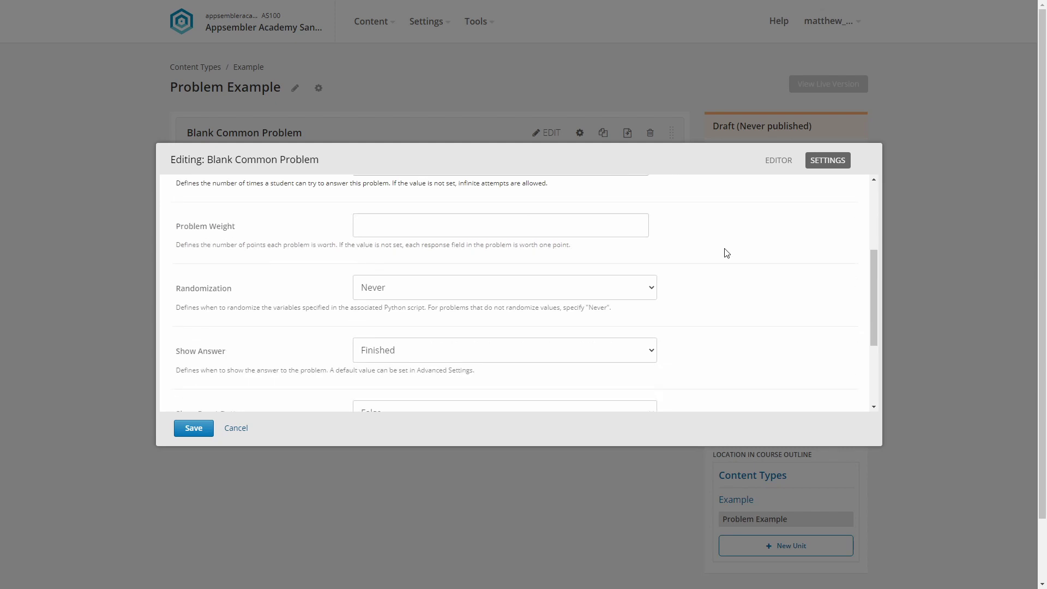
middle_click(724, 253)
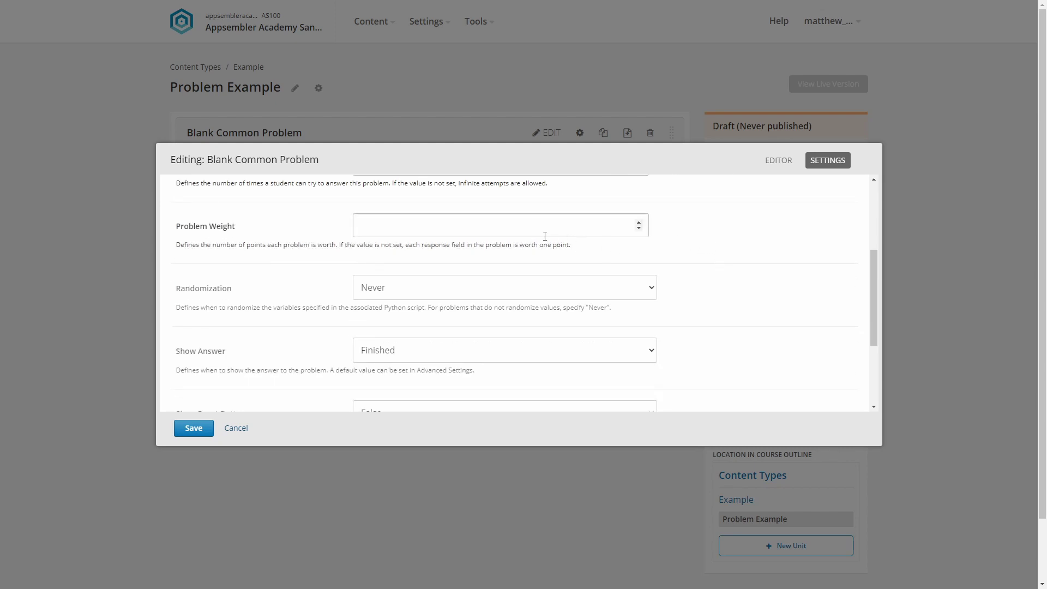
click(577, 230)
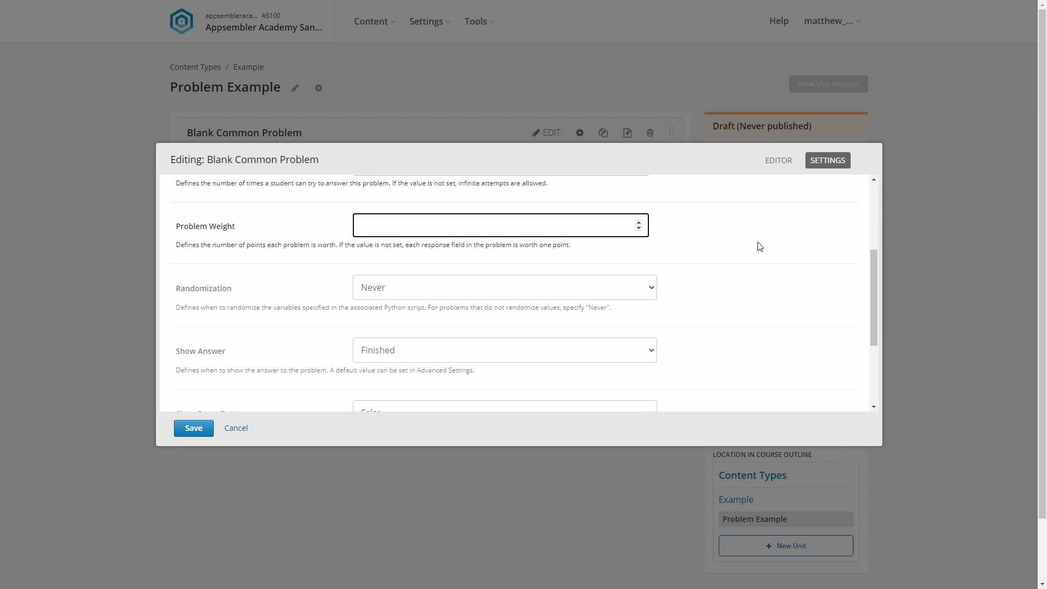
text(572)
drag(381, 227, 353, 231)
text(1)
click(795, 247)
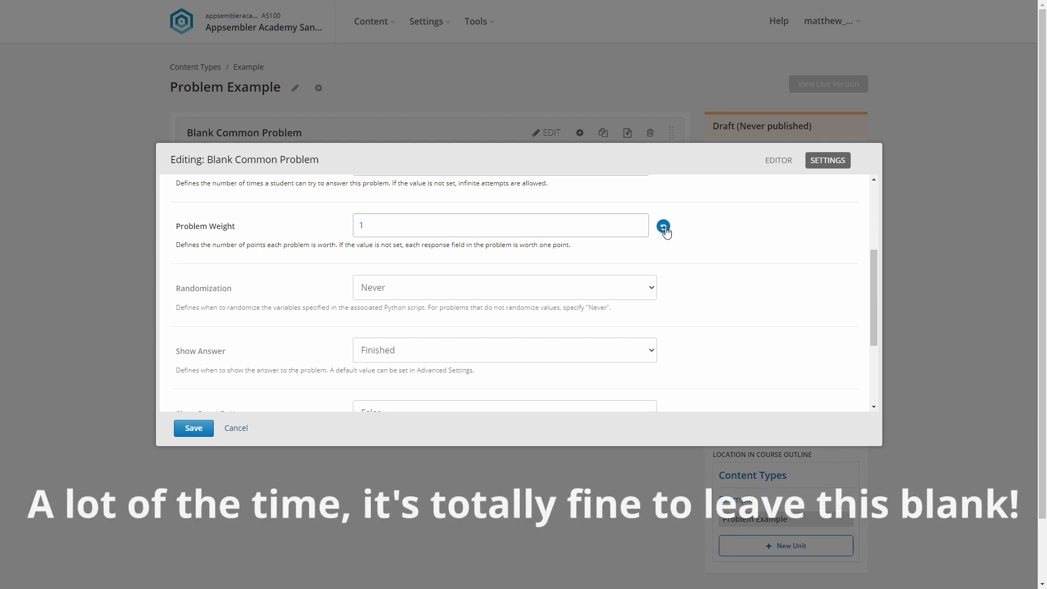
drag(376, 226, 329, 221)
key(BackSpace)
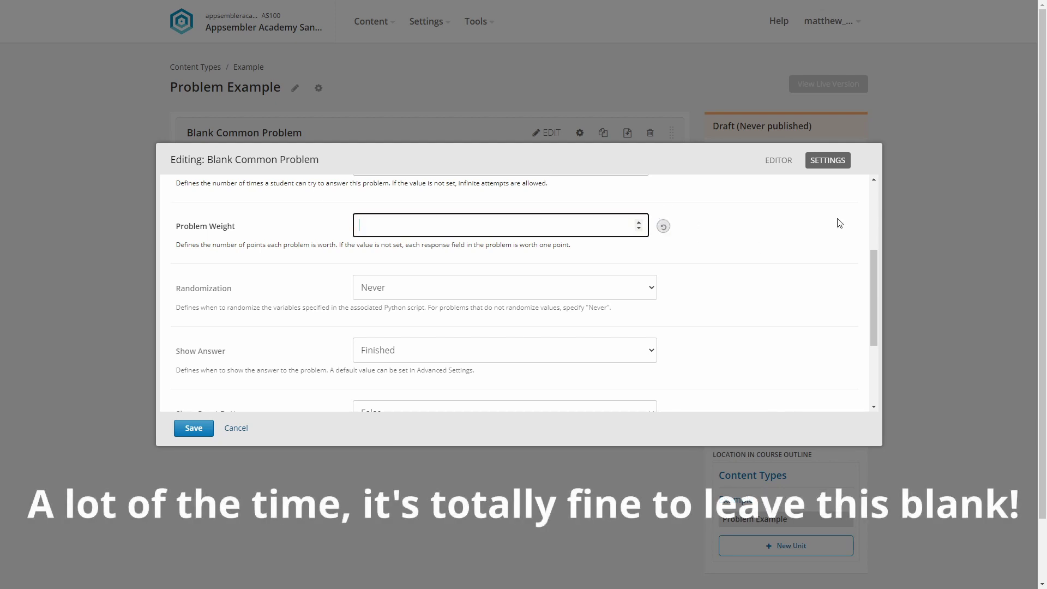
click(823, 228)
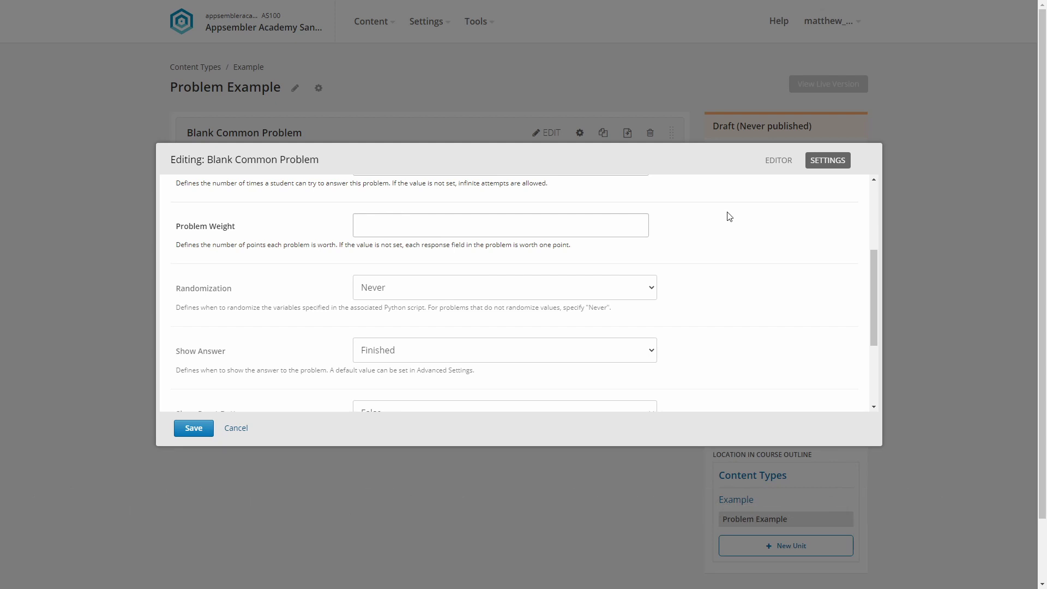
- Choose Attempted in the Show Answer dropdown of the problem settings
scroll(731, 217, down, 1)
scroll(746, 222, down, 1)
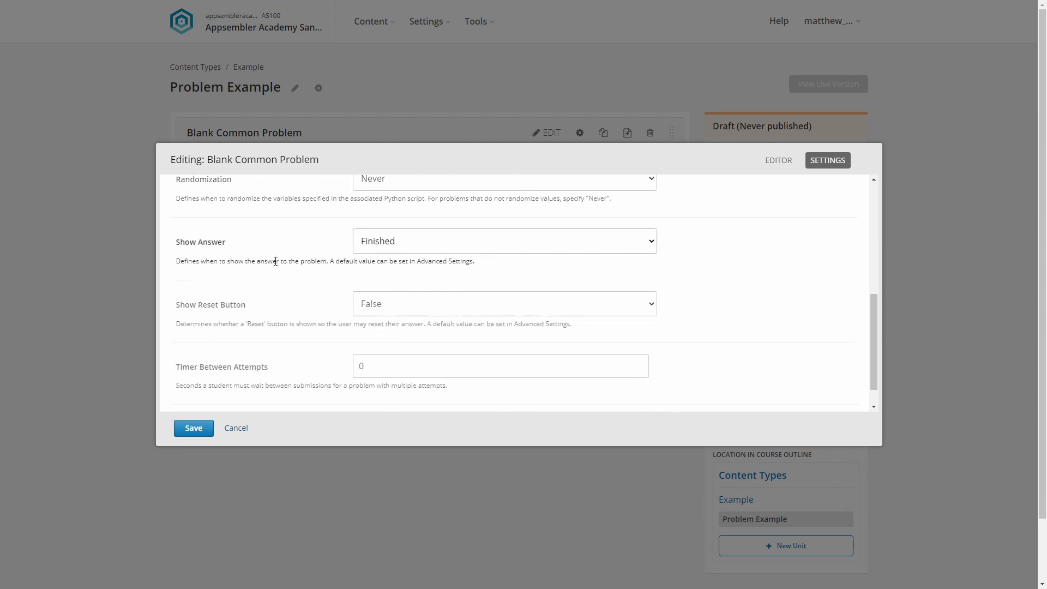
click(653, 242)
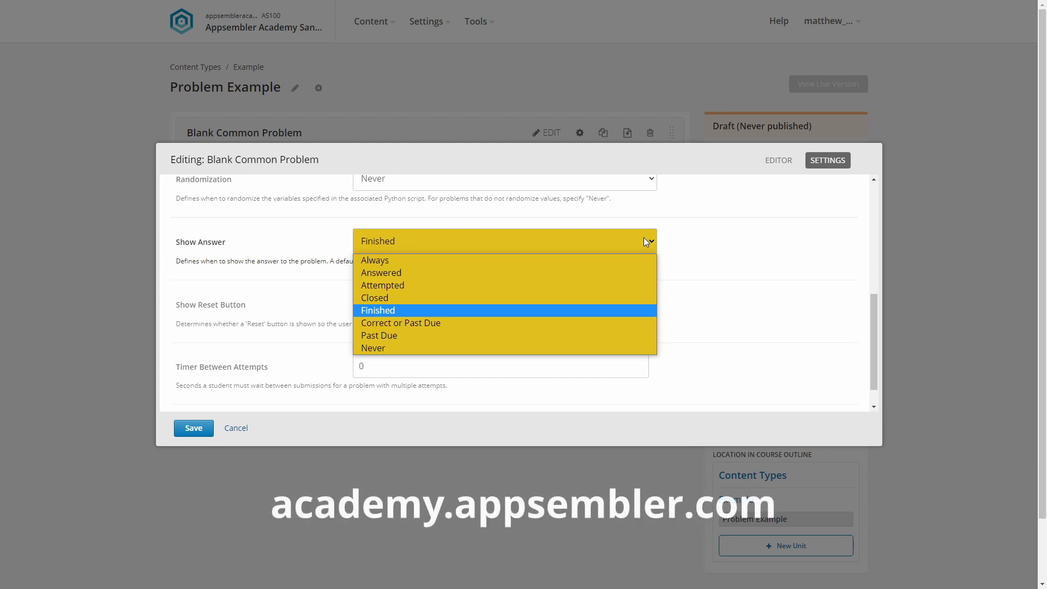
click(536, 289)
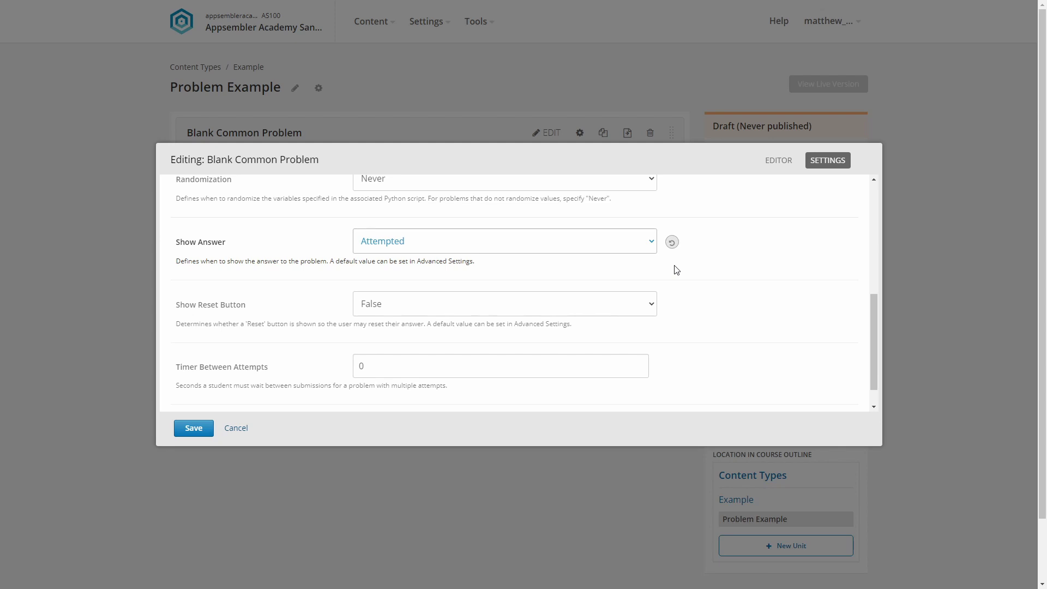
click(620, 241)
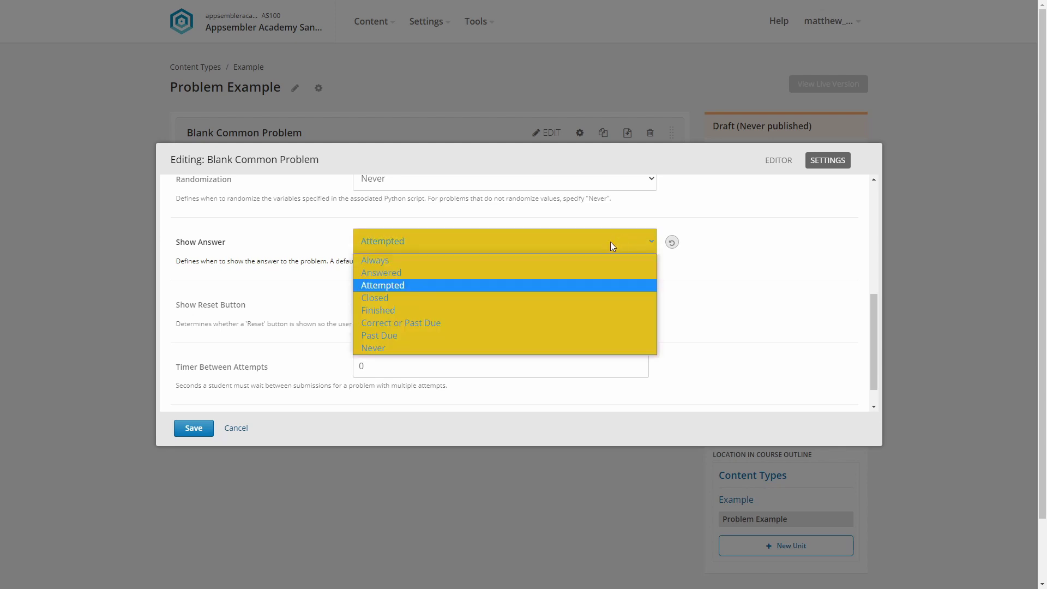
click(524, 286)
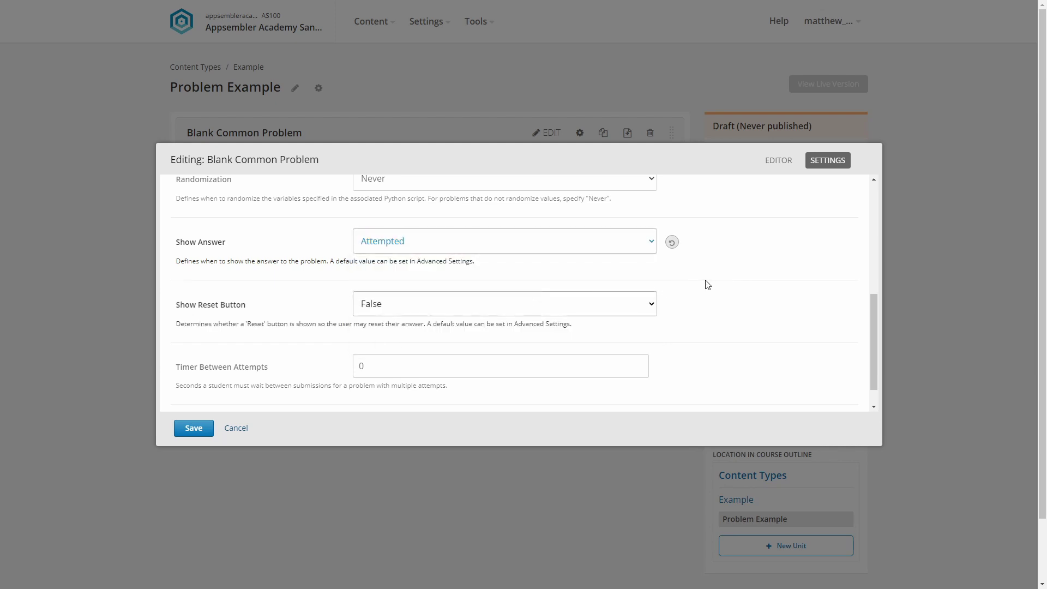
scroll(705, 284, down, 1)
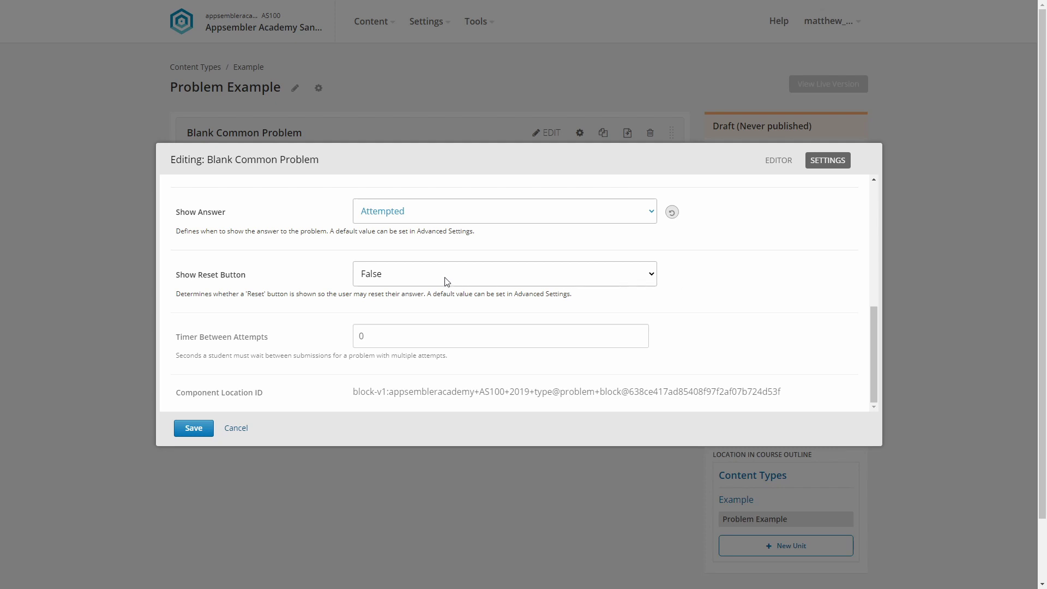
click(649, 280)
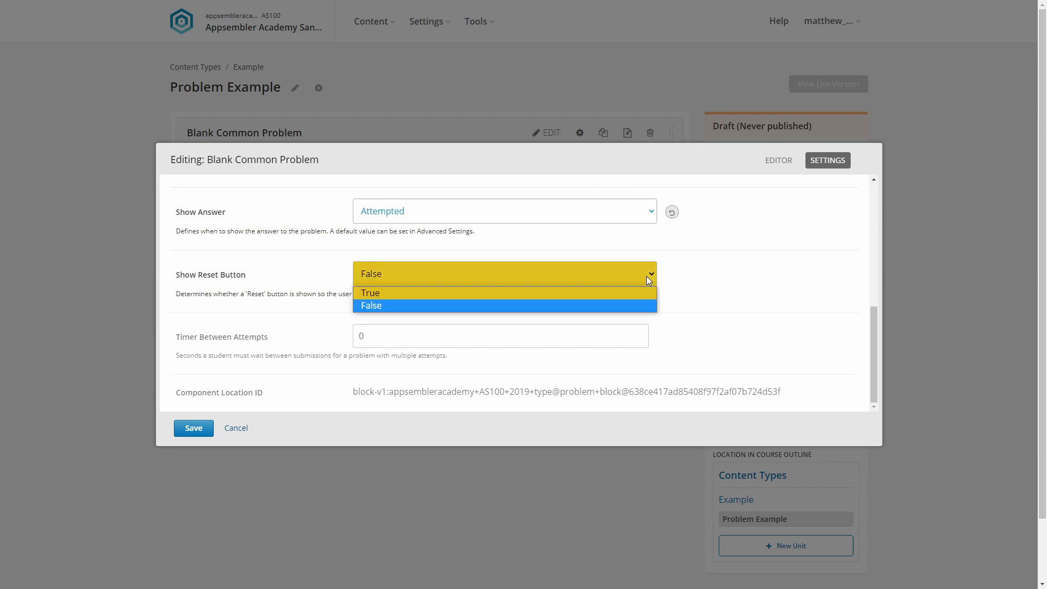
click(633, 296)
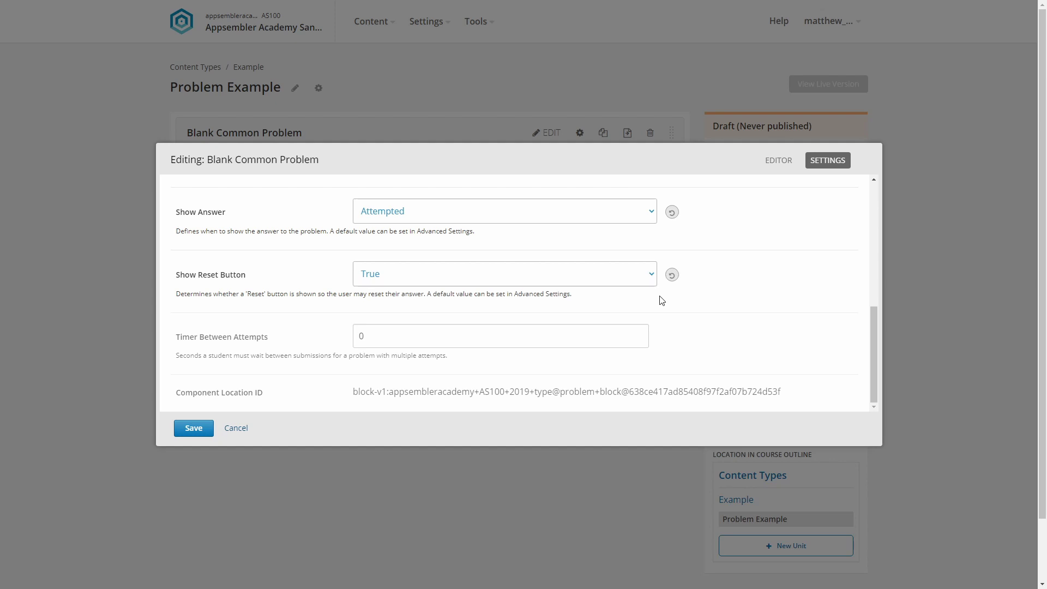
click(635, 284)
click(604, 303)
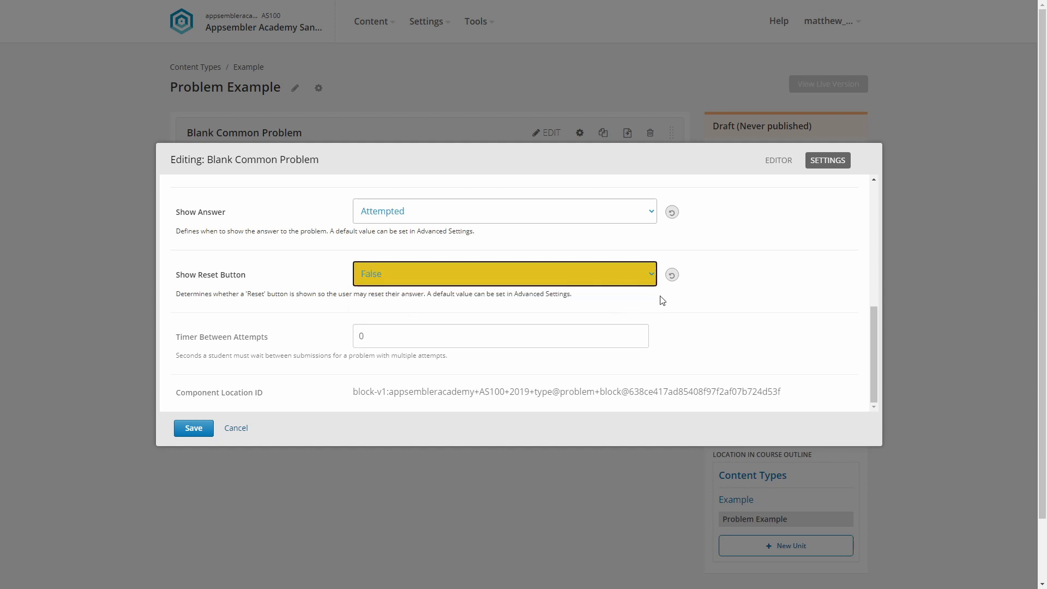
click(673, 275)
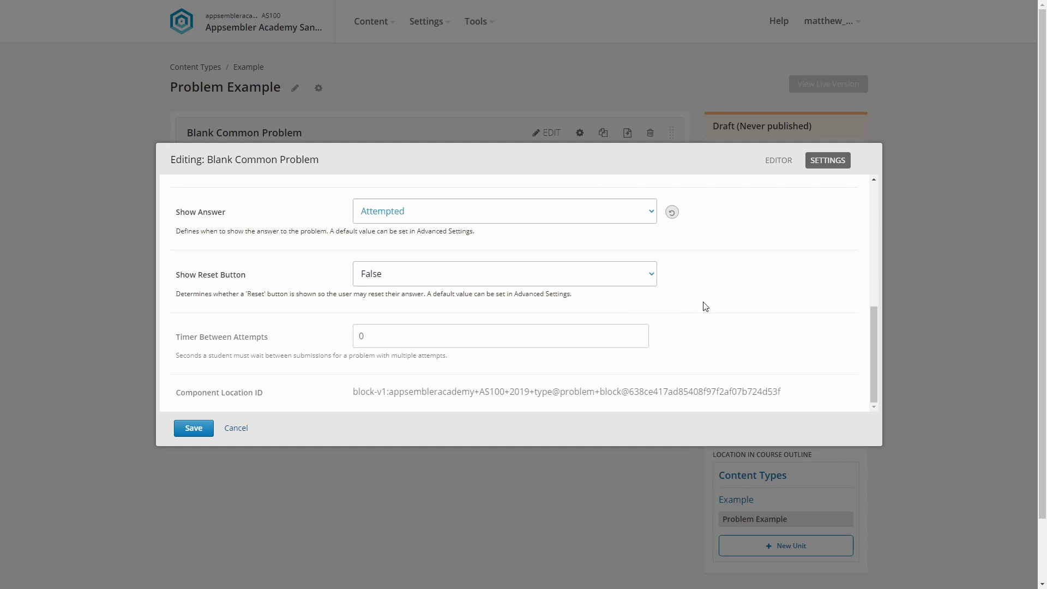
scroll(694, 297, down, 1)
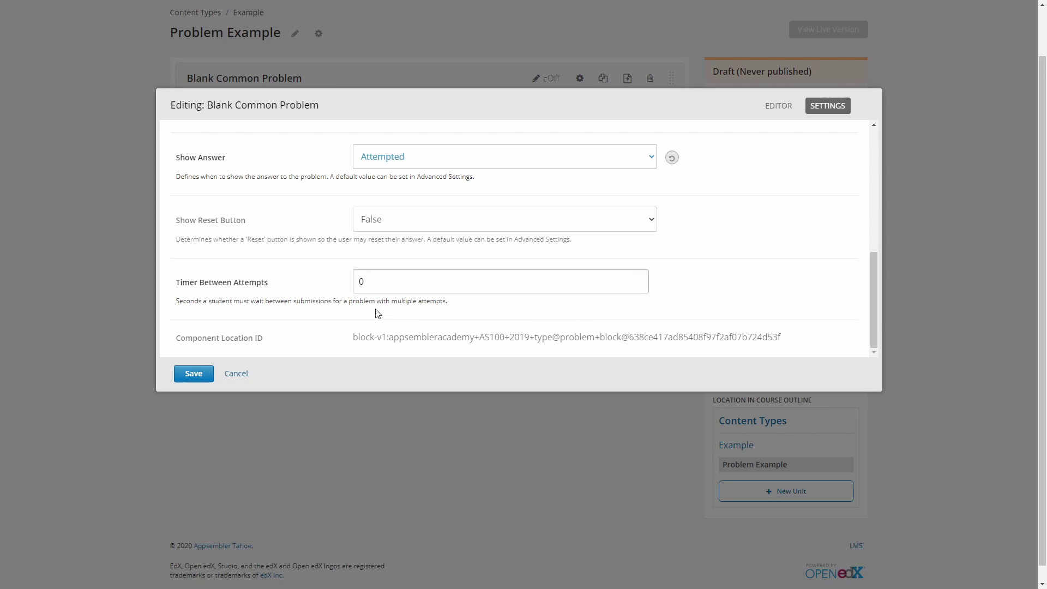
- Save, then in preview submit True and False, select Both, and reveal the answers
click(199, 375)
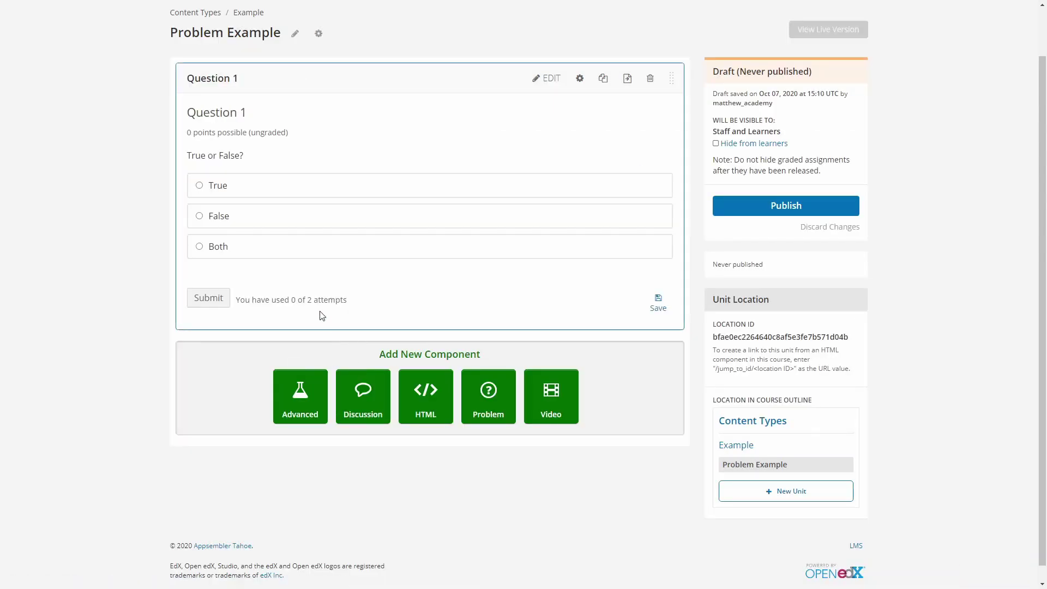
click(269, 189)
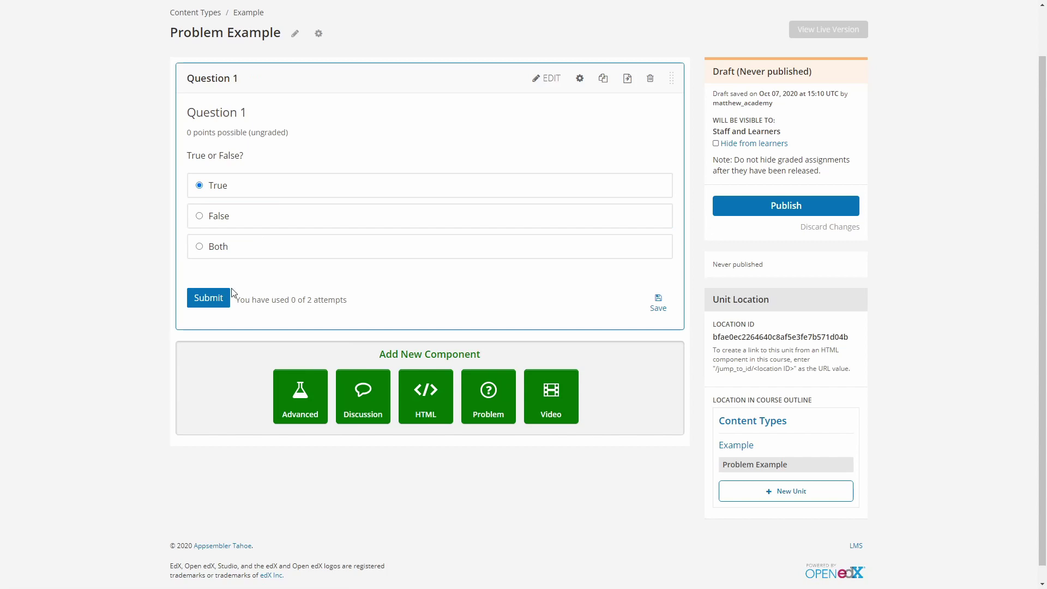
click(221, 298)
click(297, 218)
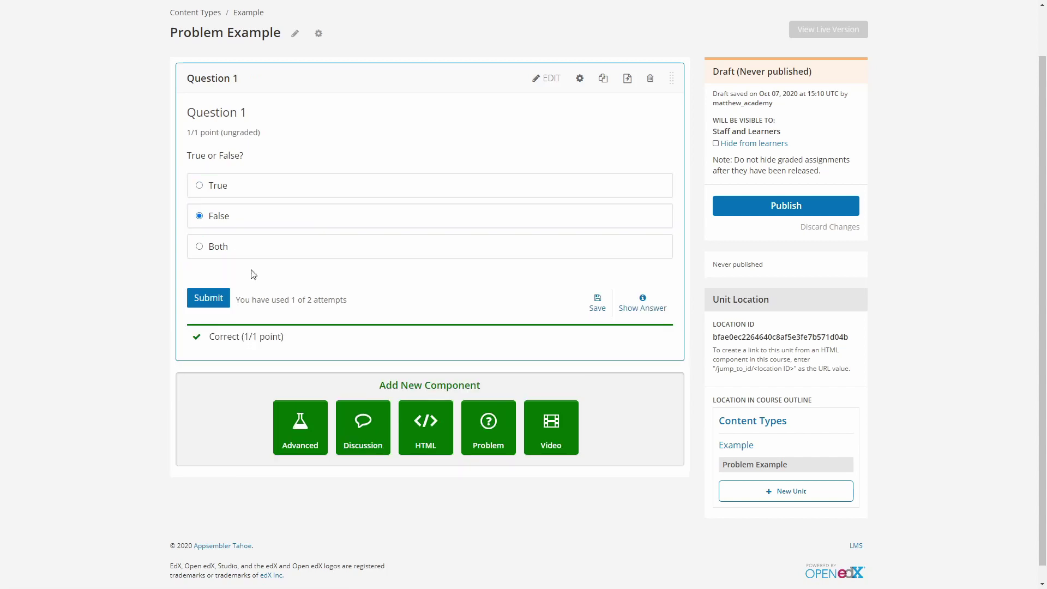
click(220, 298)
click(262, 255)
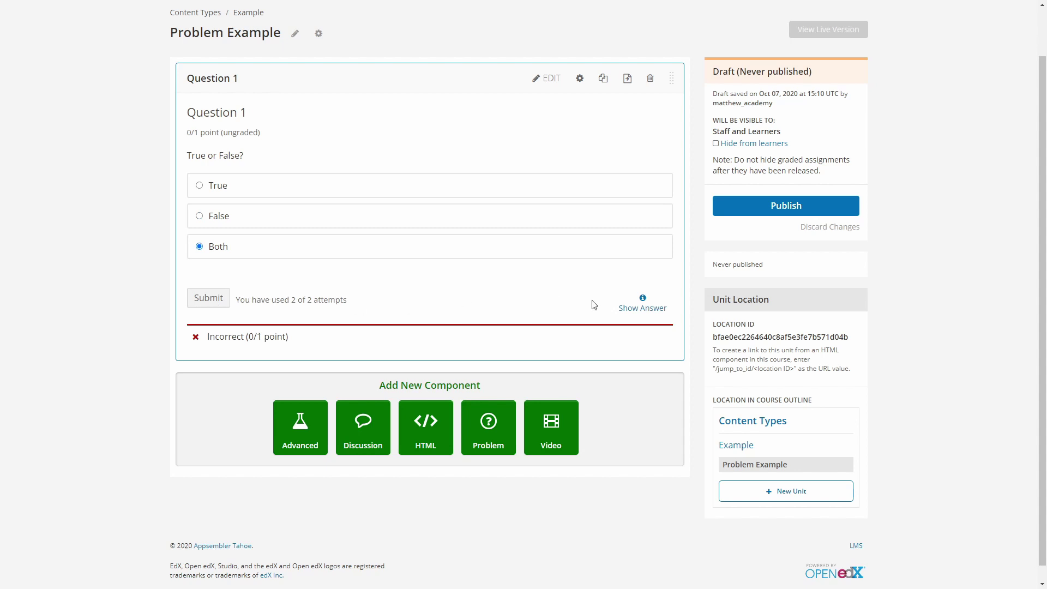
click(648, 303)
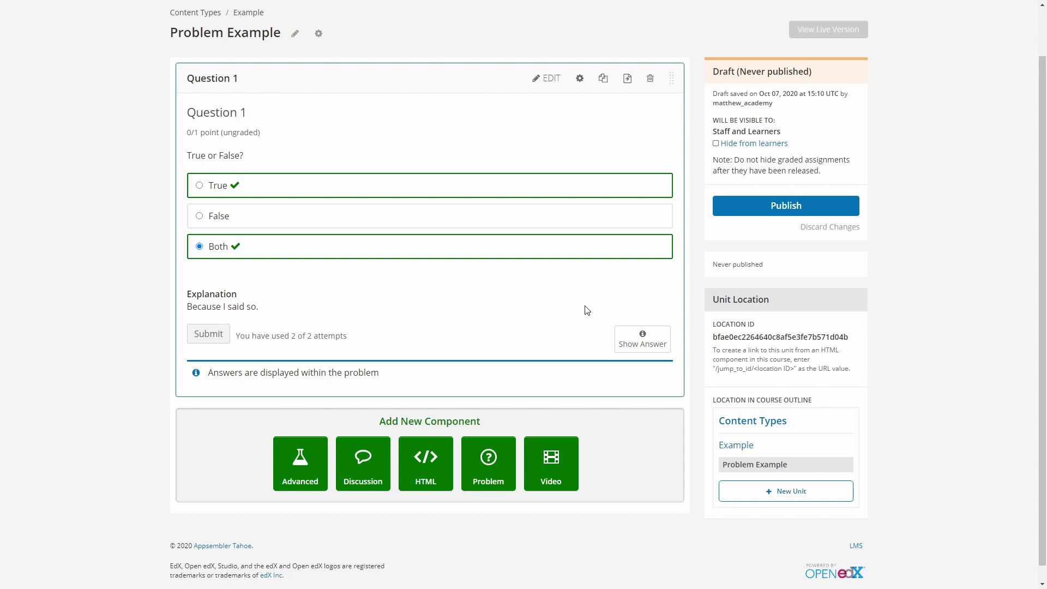
scroll(577, 310, up, 1)
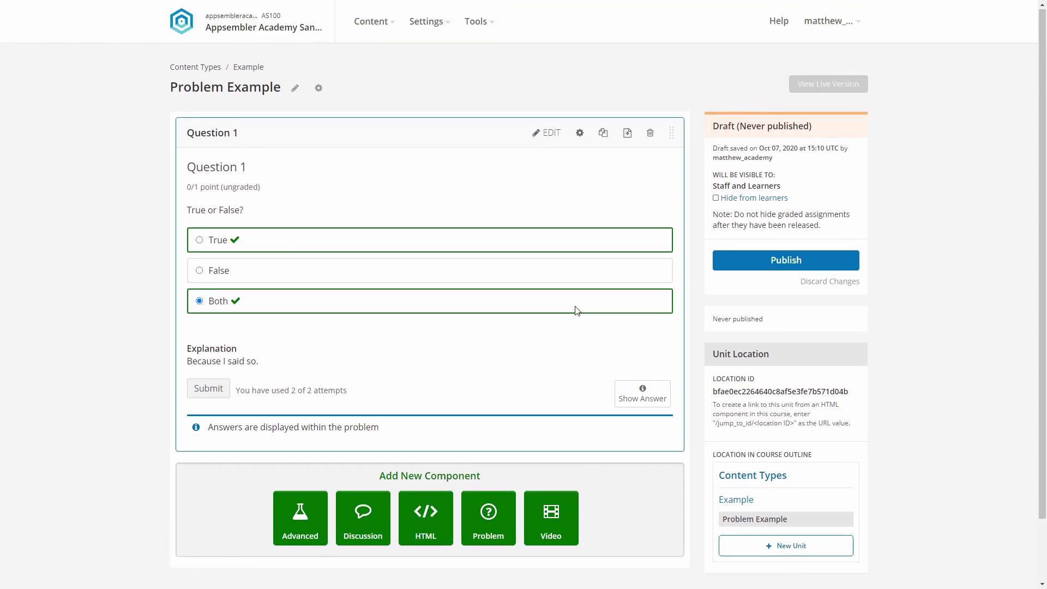